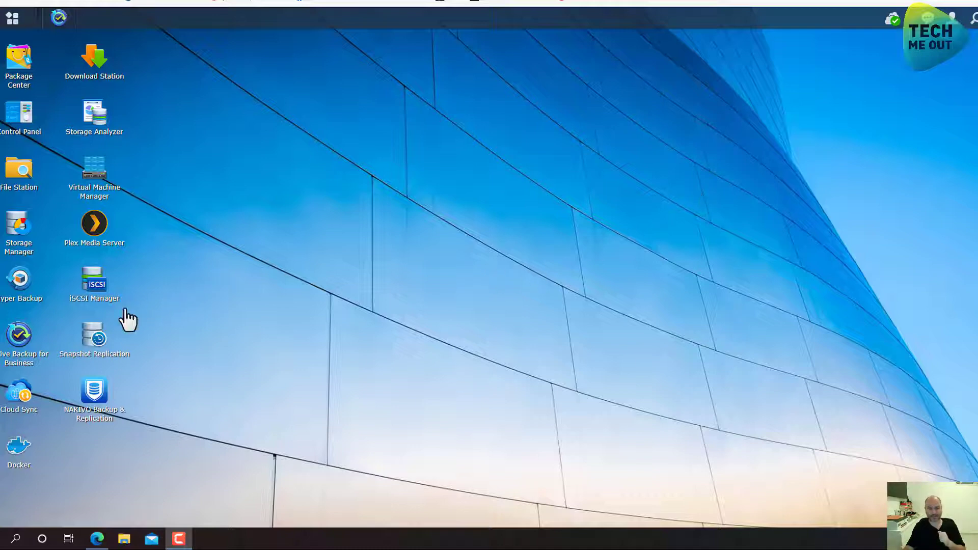
Open Active Backup for Business and check the registered hypervisors for virtual machine backup.
{"action": "left_click", "coordinate": [18, 337]}
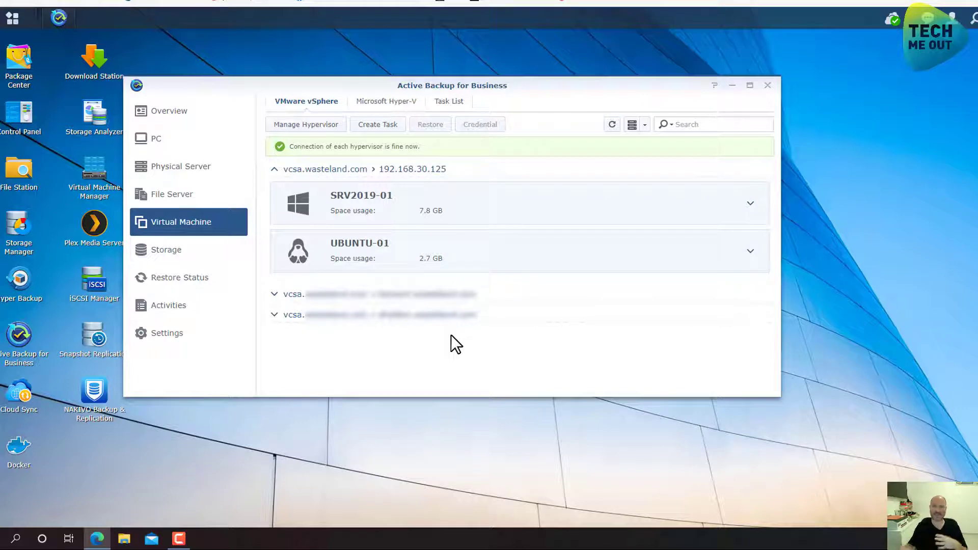
{"action": "left_click", "coordinate": [308, 127]}
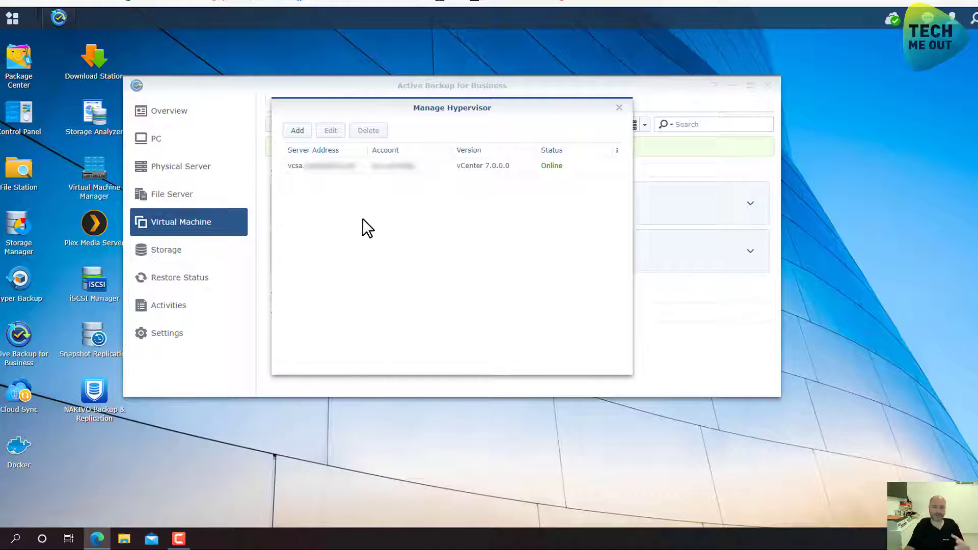
{"action": "left_click", "coordinate": [620, 108]}
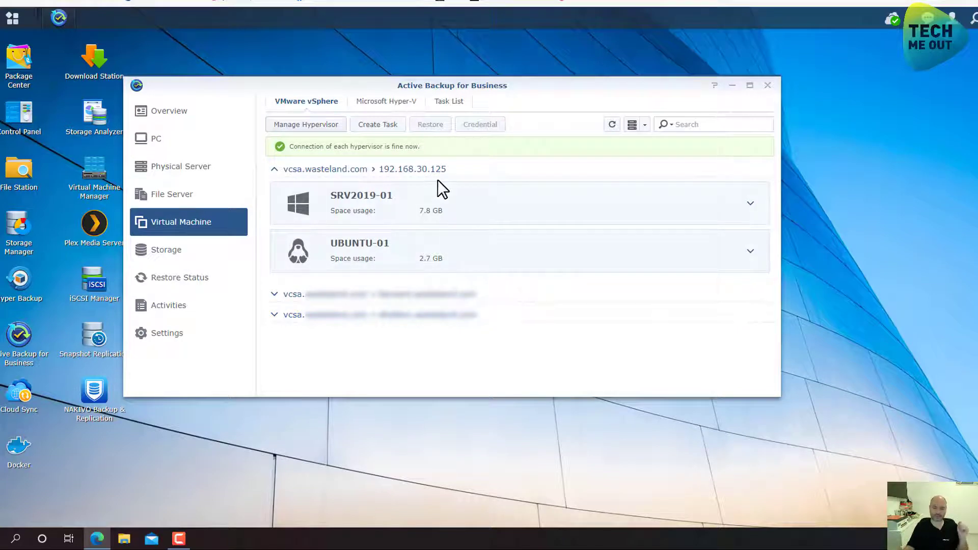
Start a vSphere backup task with ActiveBackupforBusiness as the destination and name it NUC.
{"action": "left_click", "coordinate": [385, 133]}
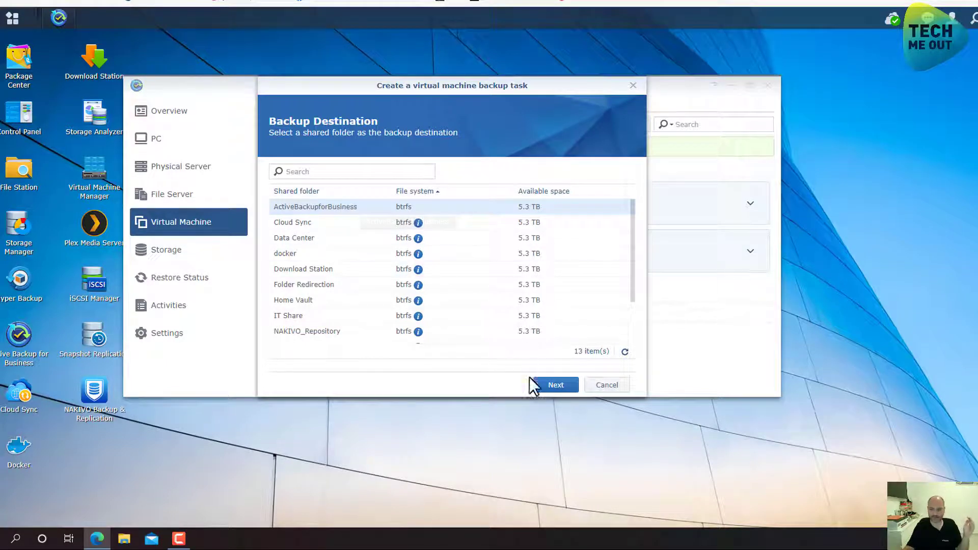
{"action": "left_click", "coordinate": [552, 389]}
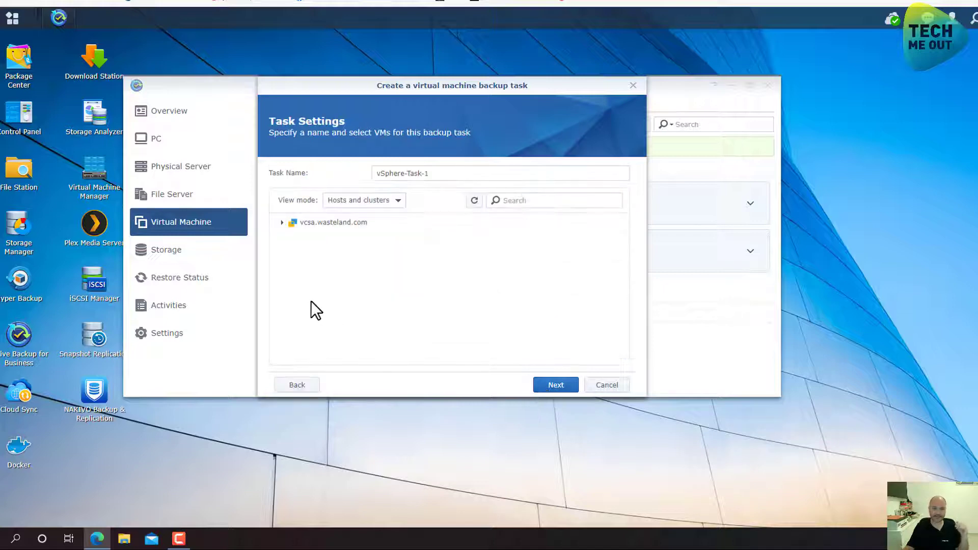
{"action": "left_click_drag", "start_coordinate": [430, 174], "coordinate": [305, 167]}
{"action": "type", "text": "NUC"}
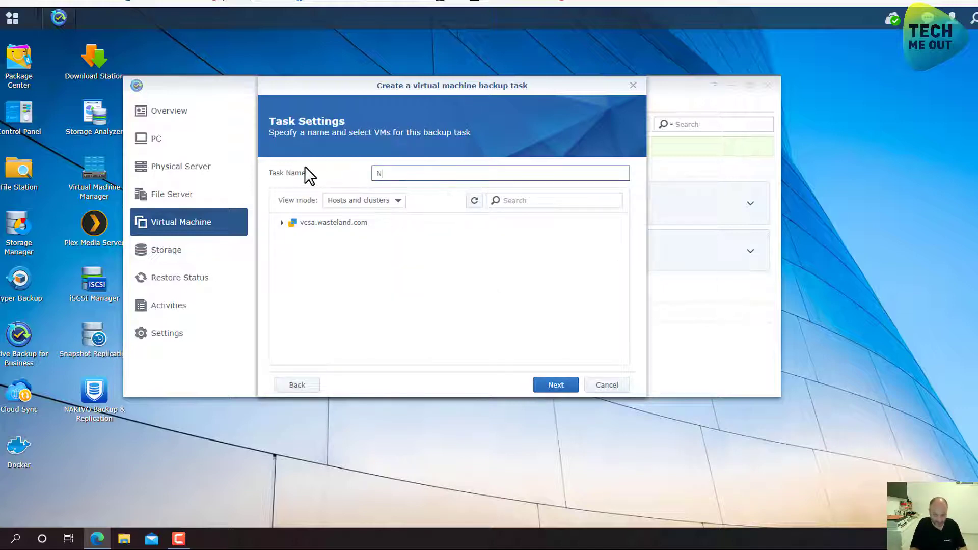
Select the SRV2019-01 virtual machine in the TMO Datacenter's TMO Cluster for the backup task.
{"action": "left_click", "coordinate": [282, 224]}
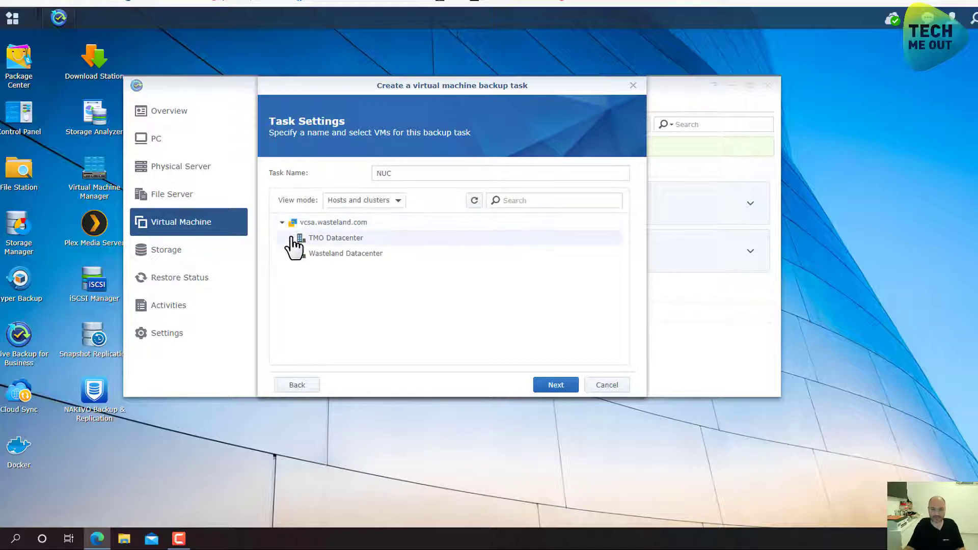
{"action": "left_click", "coordinate": [291, 238]}
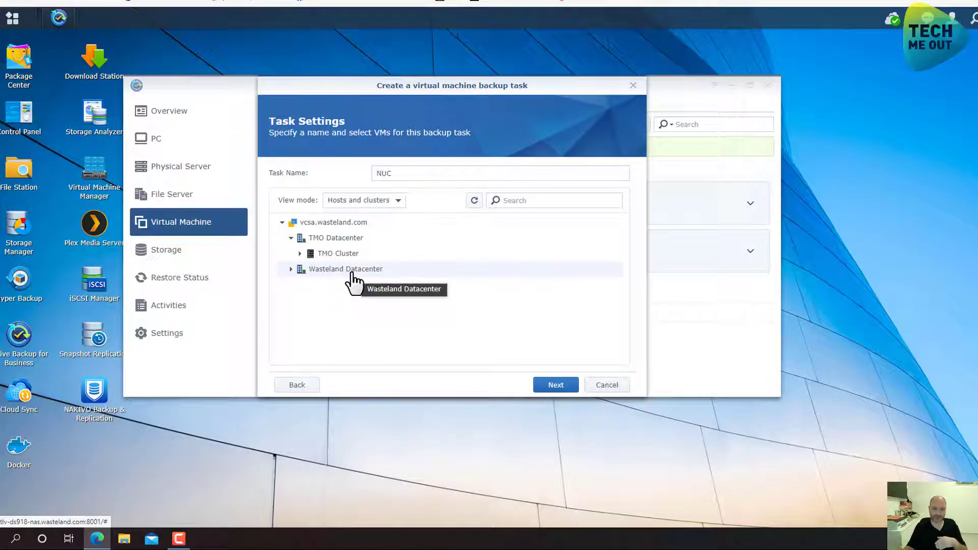
{"action": "left_click", "coordinate": [300, 253]}
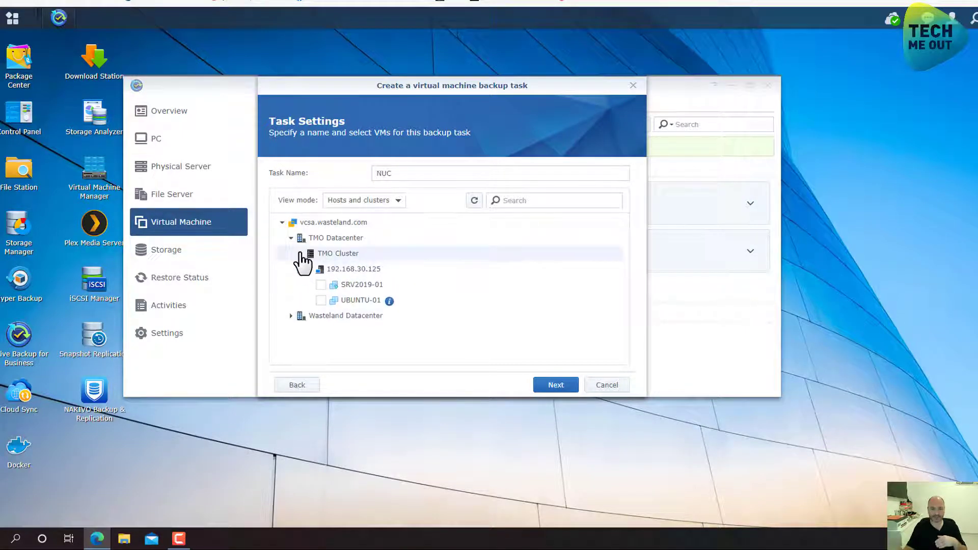
{"action": "left_click", "coordinate": [321, 285]}
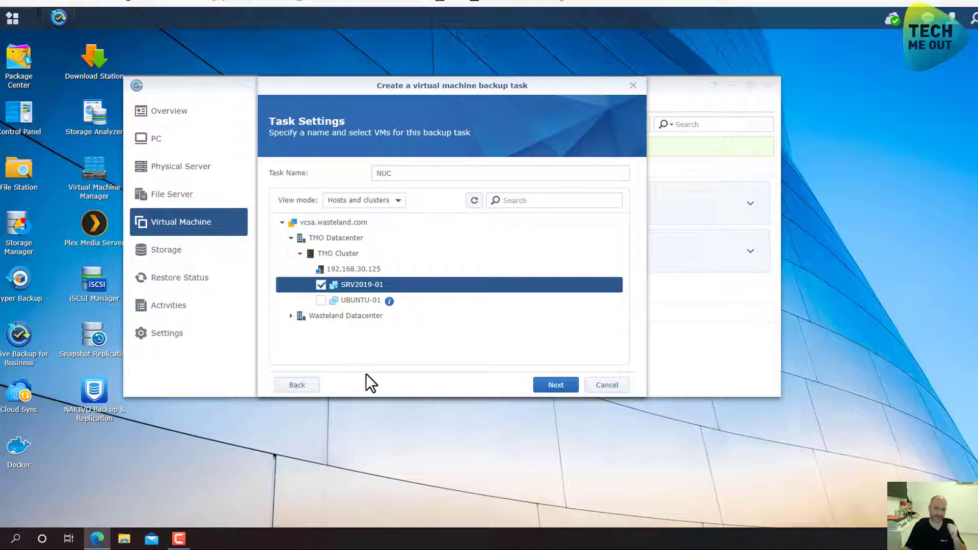
{"action": "left_click", "coordinate": [556, 390]}
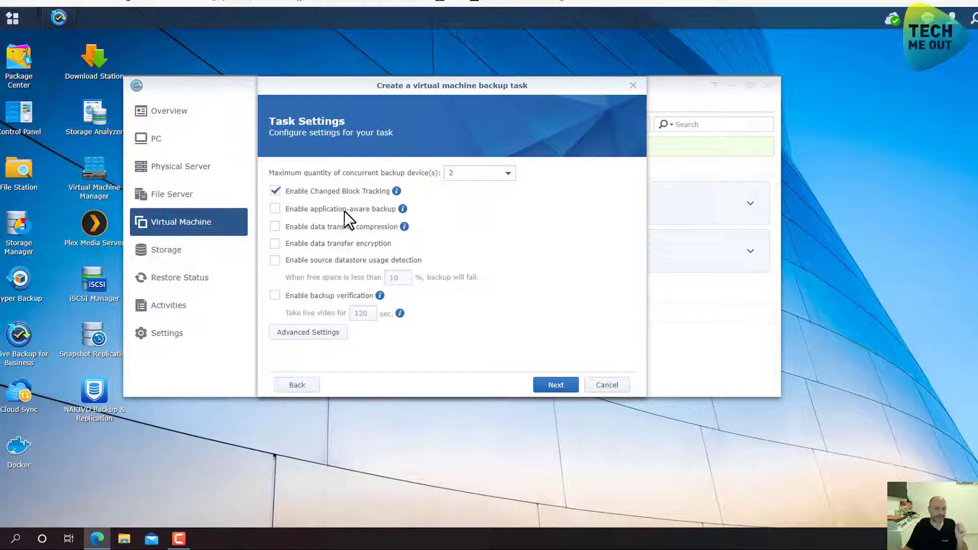
Enable application-aware backup and data transfer compression, and set the maximum number of concurrent backup devices to 5.
{"action": "left_click", "coordinate": [272, 227]}
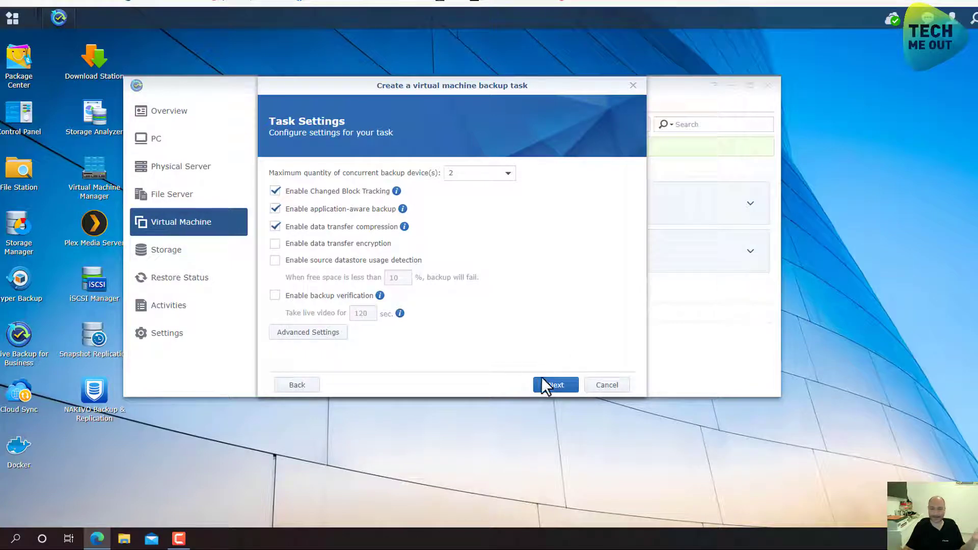
{"action": "left_click", "coordinate": [501, 174]}
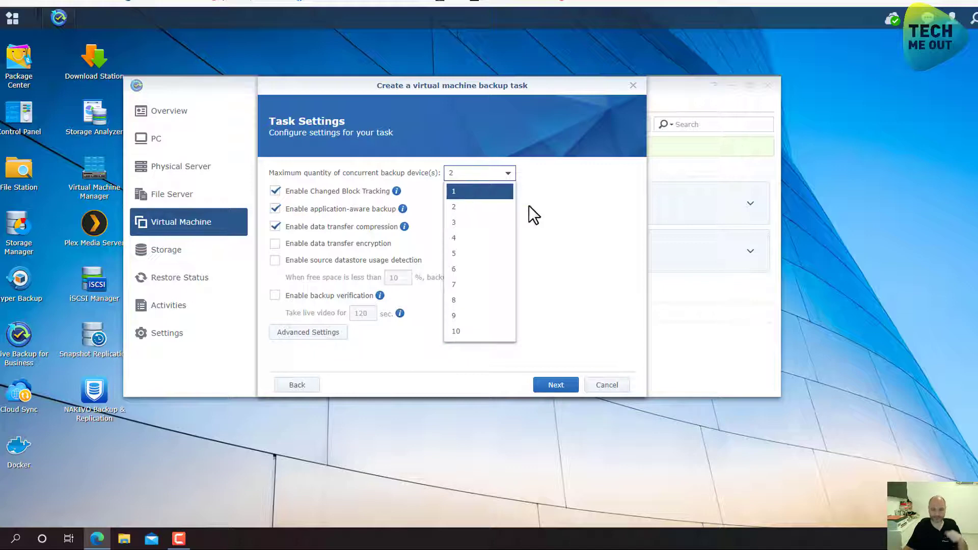
{"action": "left_click", "coordinate": [481, 254]}
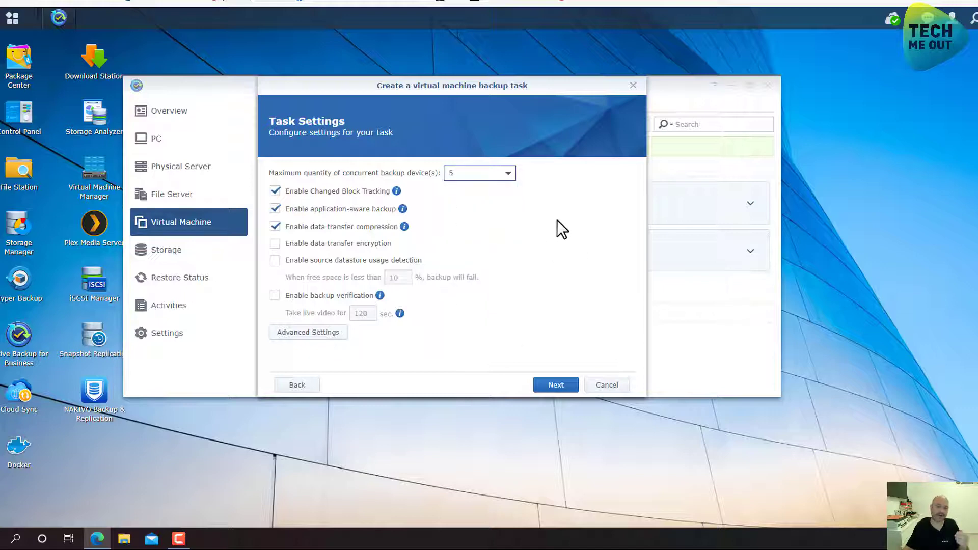
{"action": "left_click", "coordinate": [565, 386]}
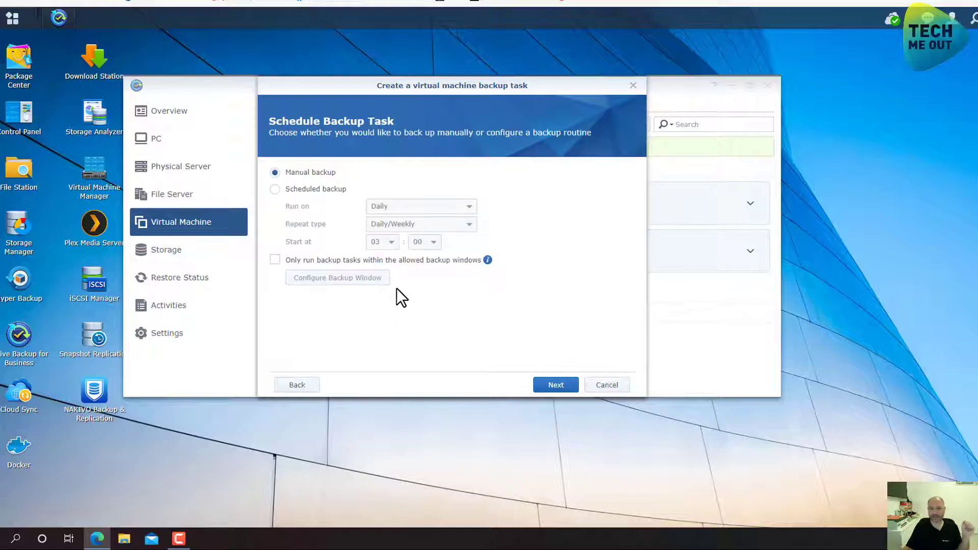
Schedule the backup daily at 03:00 and restrict the retention policy to only the latest 3 versions.
{"action": "left_click", "coordinate": [316, 189]}
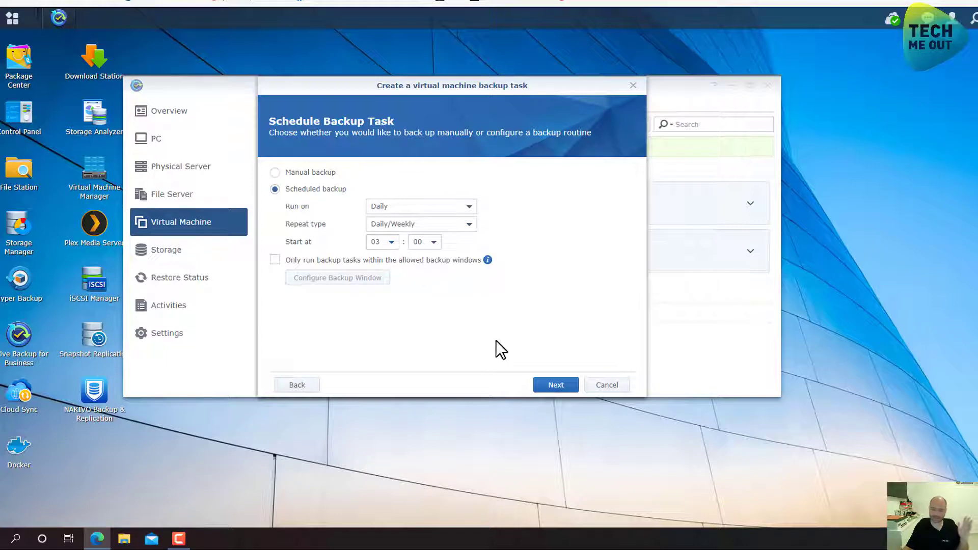
{"action": "left_click", "coordinate": [558, 391]}
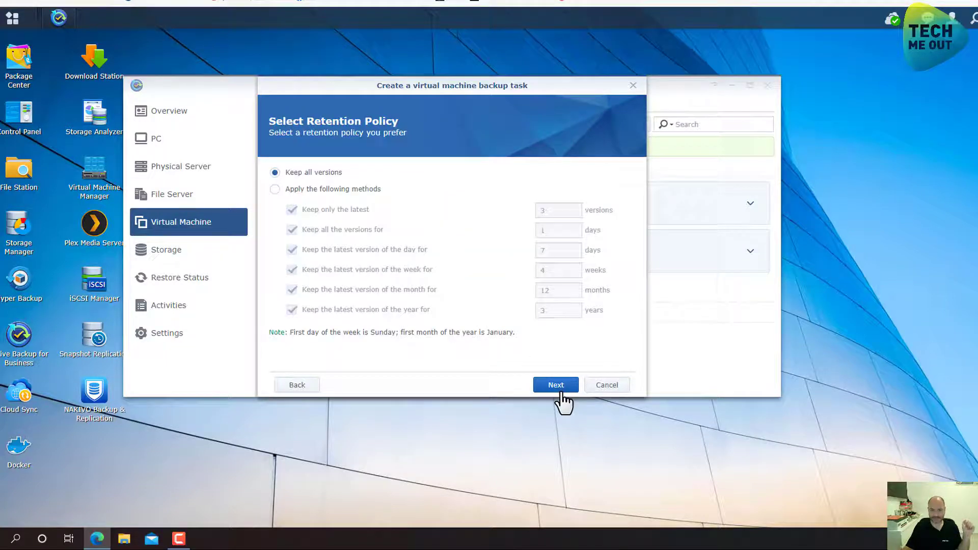
{"action": "left_click", "coordinate": [369, 189]}
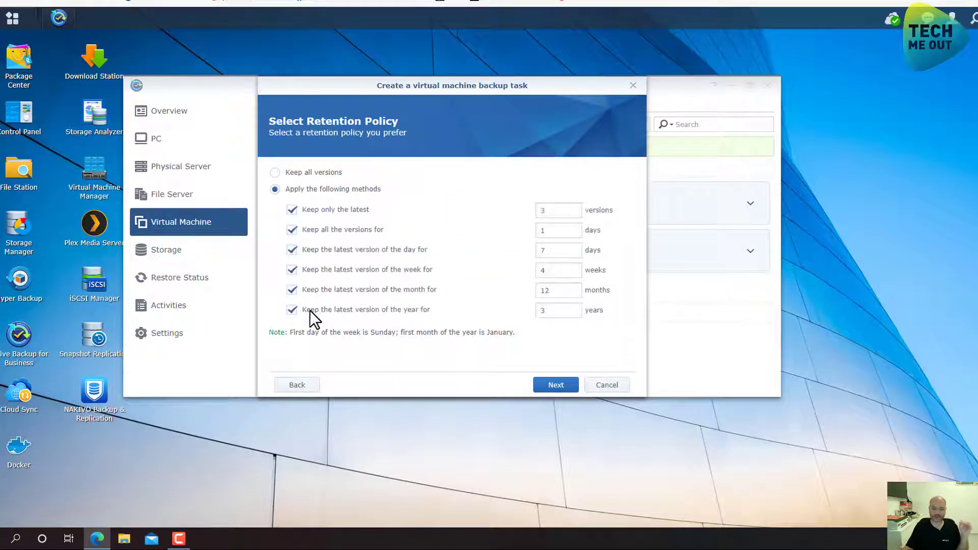
{"action": "left_click", "coordinate": [292, 309]}
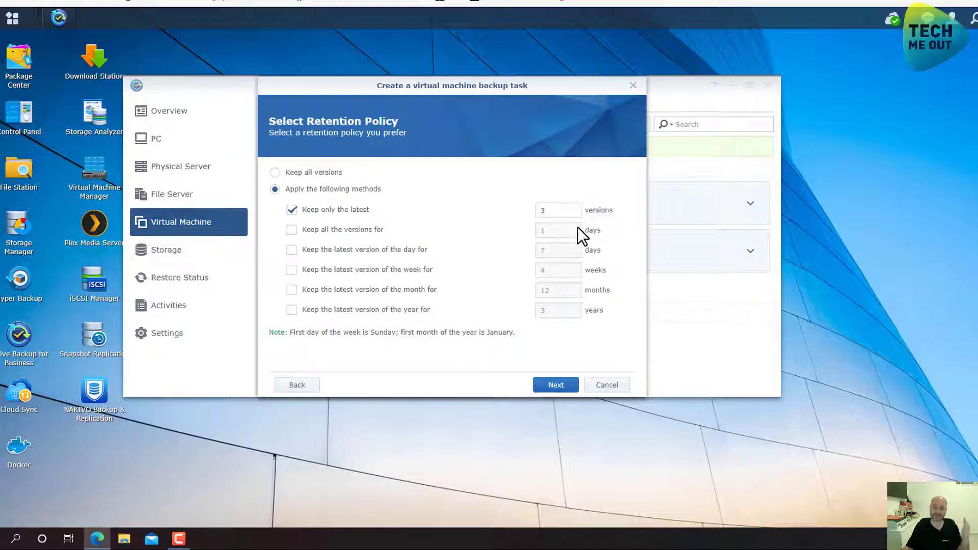
{"action": "left_click", "coordinate": [554, 388]}
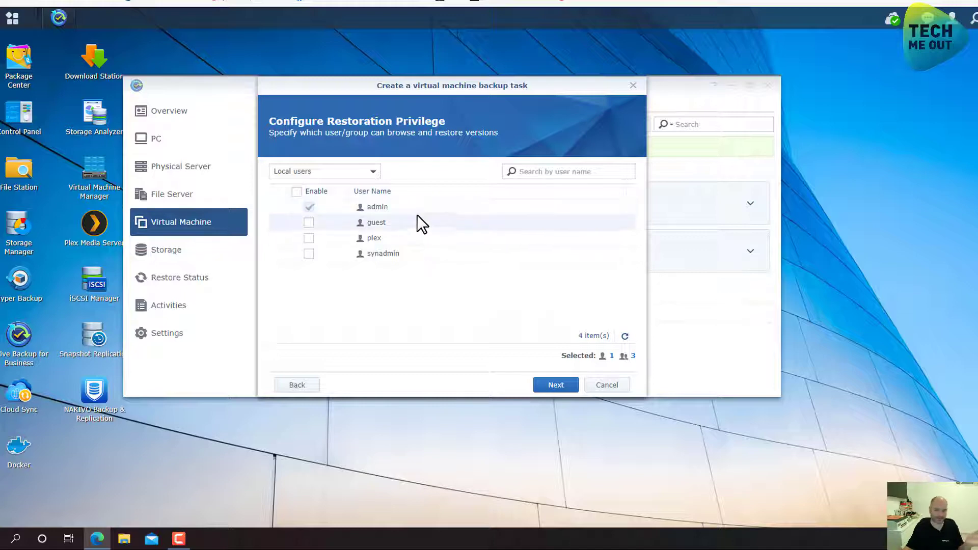
Accept the default restoration privileges, review the task summary, and apply the task with an immediate backup.
{"action": "left_click", "coordinate": [551, 389]}
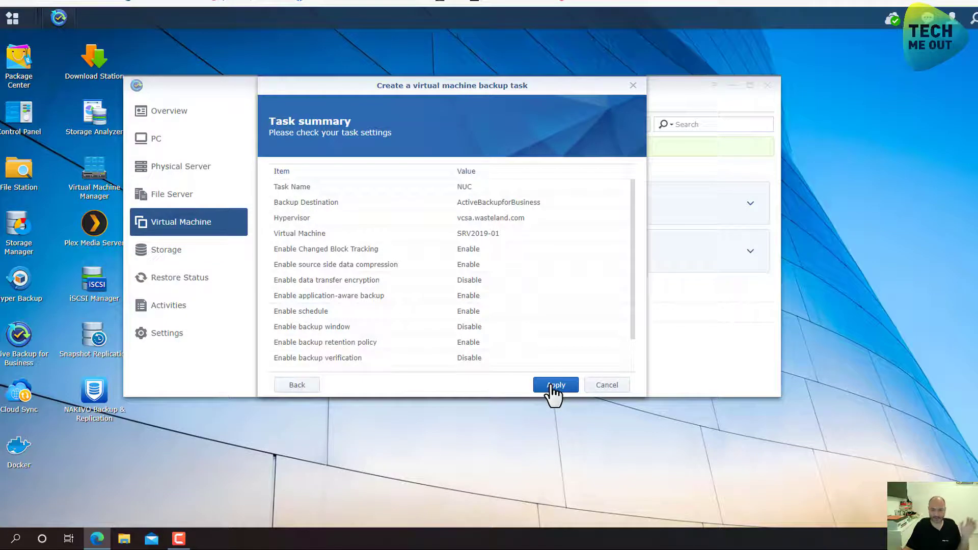
{"action": "scroll", "coordinate": [487, 295], "scroll_direction": "down", "scroll_amount": 1}
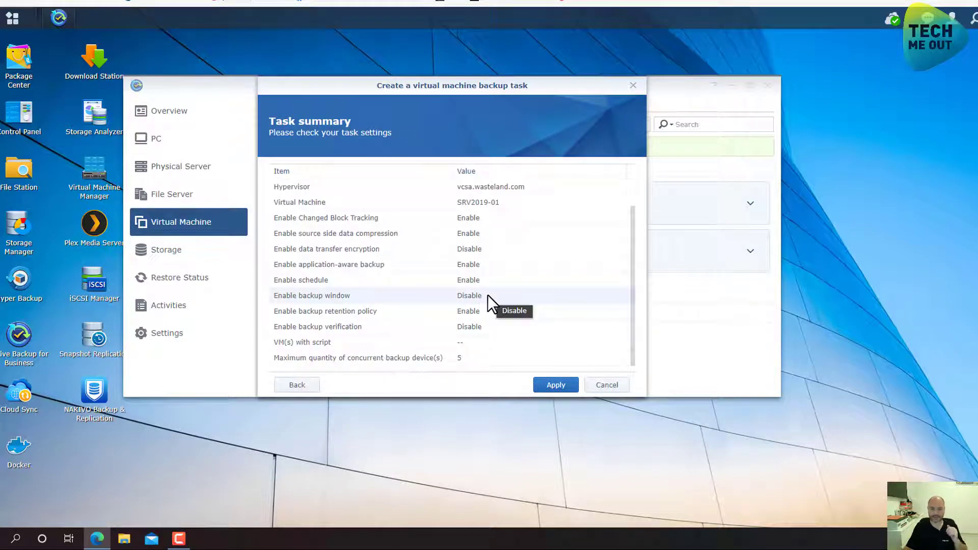
{"action": "scroll", "coordinate": [488, 295], "scroll_direction": "up", "scroll_amount": 1}
{"action": "left_click", "coordinate": [555, 387]}
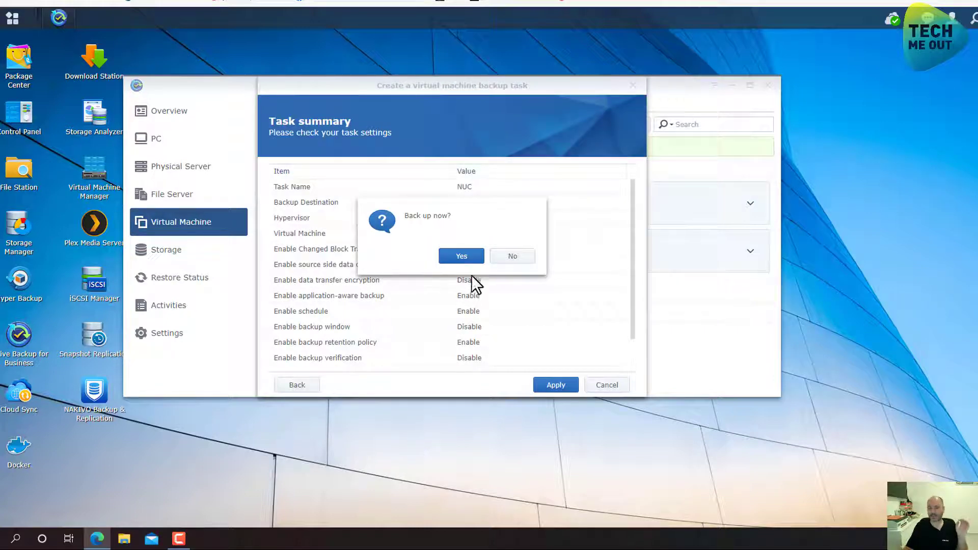
{"action": "left_click", "coordinate": [462, 257]}
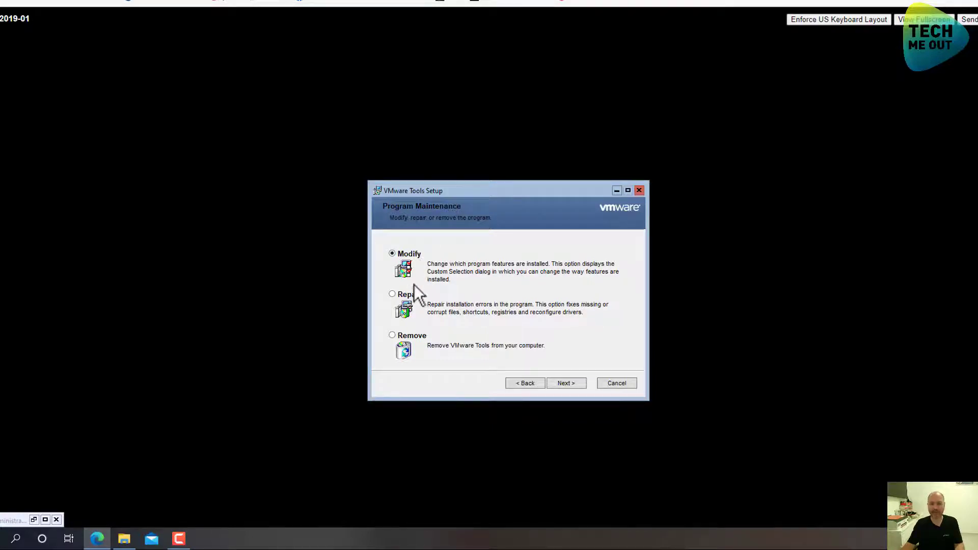
Modify the VMware Tools installation on SRV2019-01 so that Volume Shadow Copy Services Support is unavailable, and finish the setup.
{"action": "left_click", "coordinate": [564, 384]}
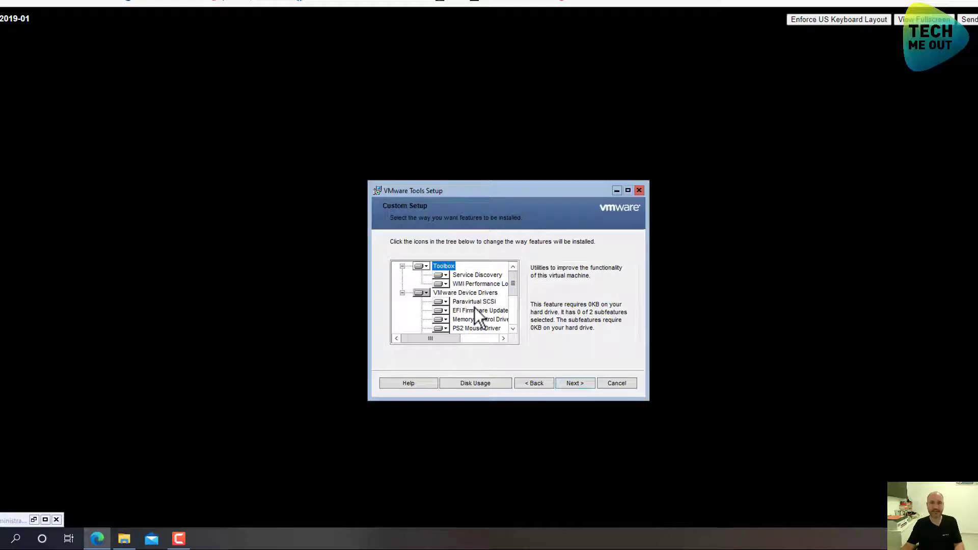
{"action": "scroll", "coordinate": [475, 308], "scroll_direction": "down", "scroll_amount": 2}
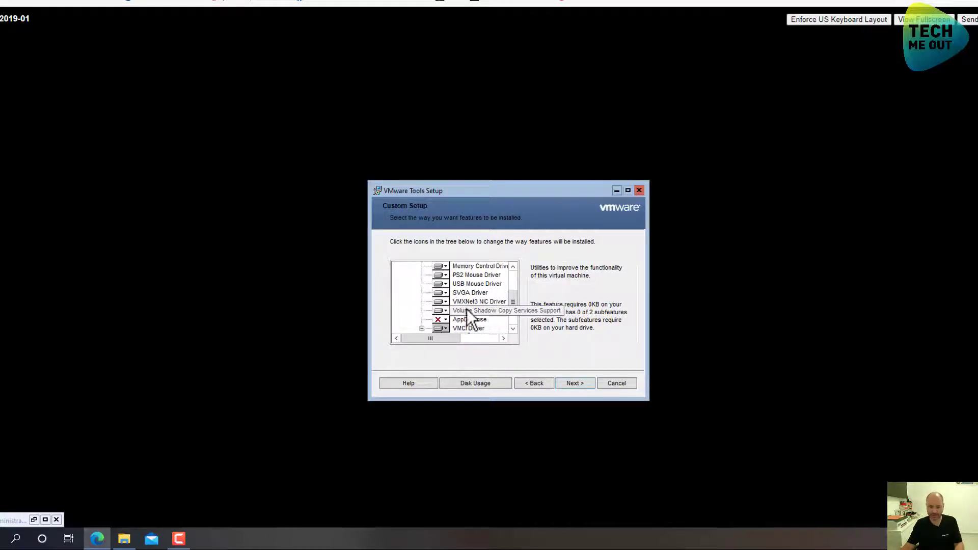
{"action": "left_click", "coordinate": [446, 311]}
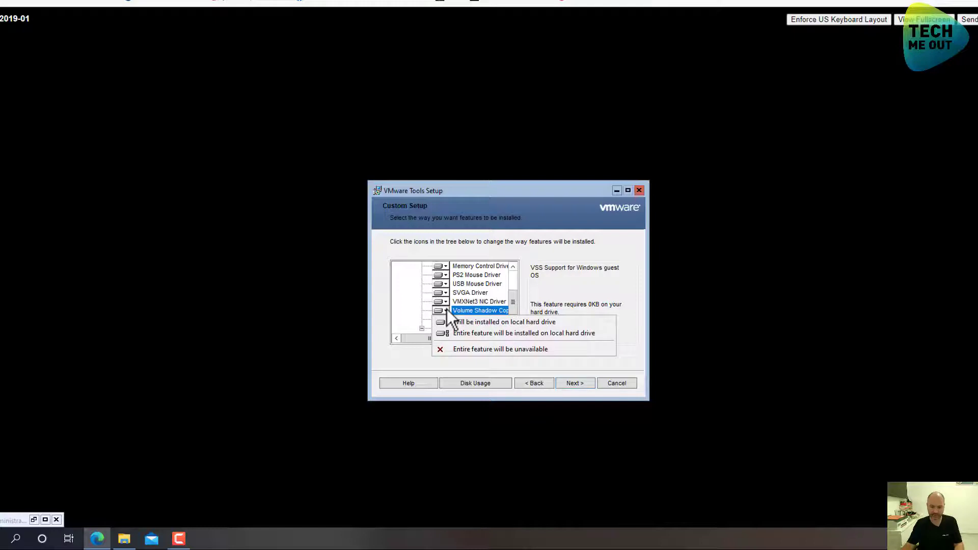
{"action": "left_click", "coordinate": [441, 348]}
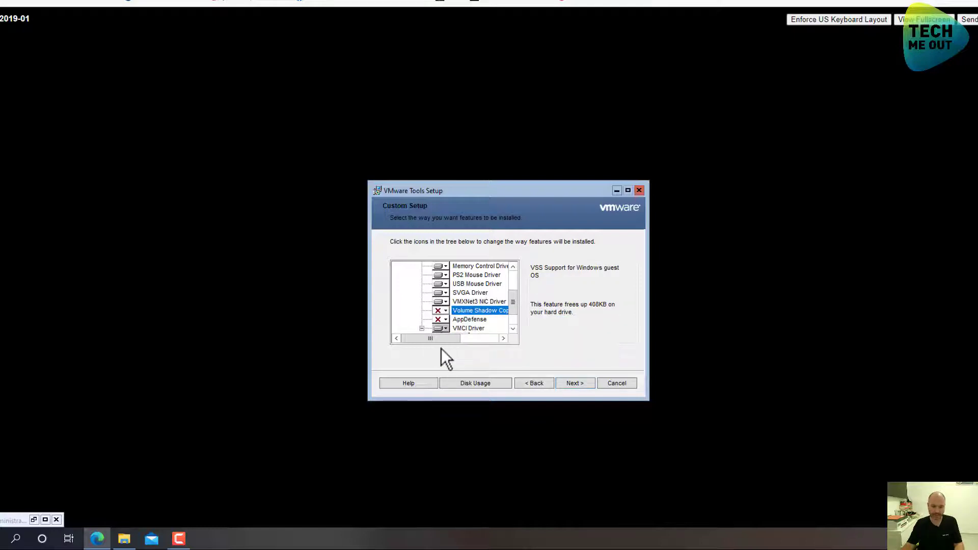
{"action": "left_click", "coordinate": [576, 384]}
{"action": "left_click", "coordinate": [576, 384]}
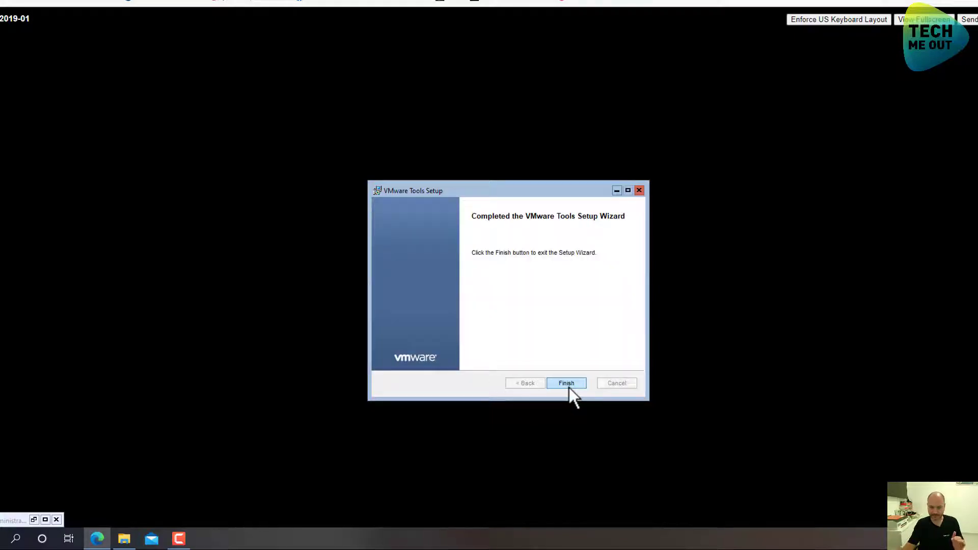
{"action": "left_click", "coordinate": [569, 385]}
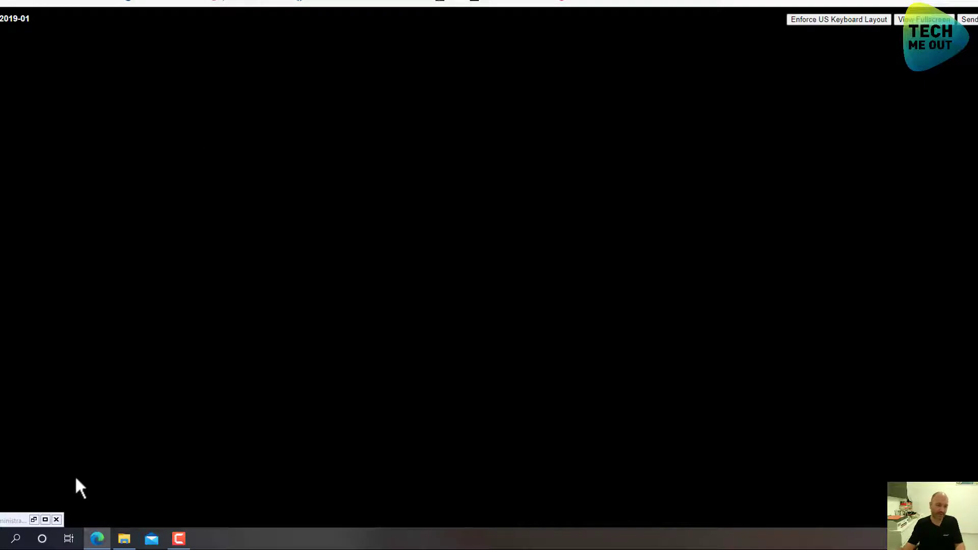
Restore down the console window and restart the guest OS of SRV2019-01 from the vSphere Client.
{"action": "left_click", "coordinate": [33, 519]}
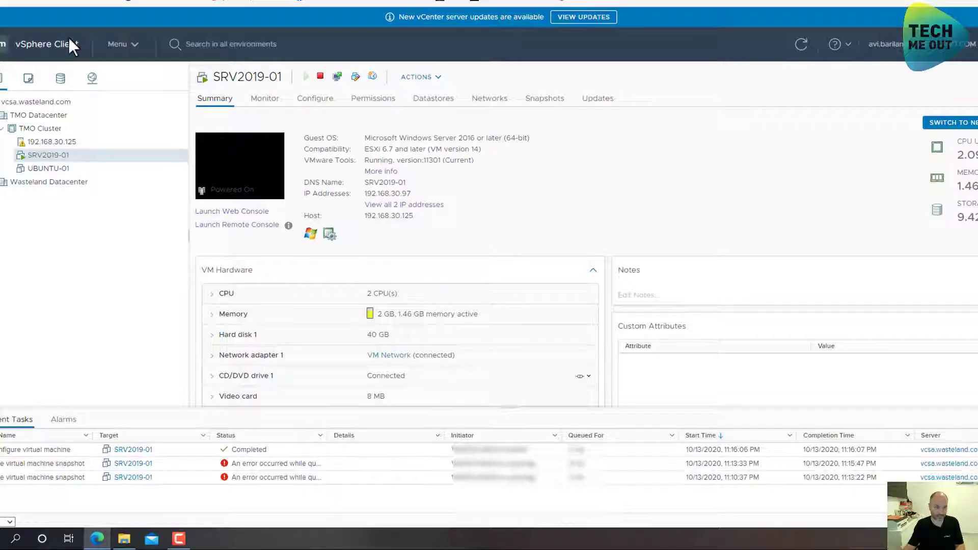
{"action": "right_click", "coordinate": [57, 156]}
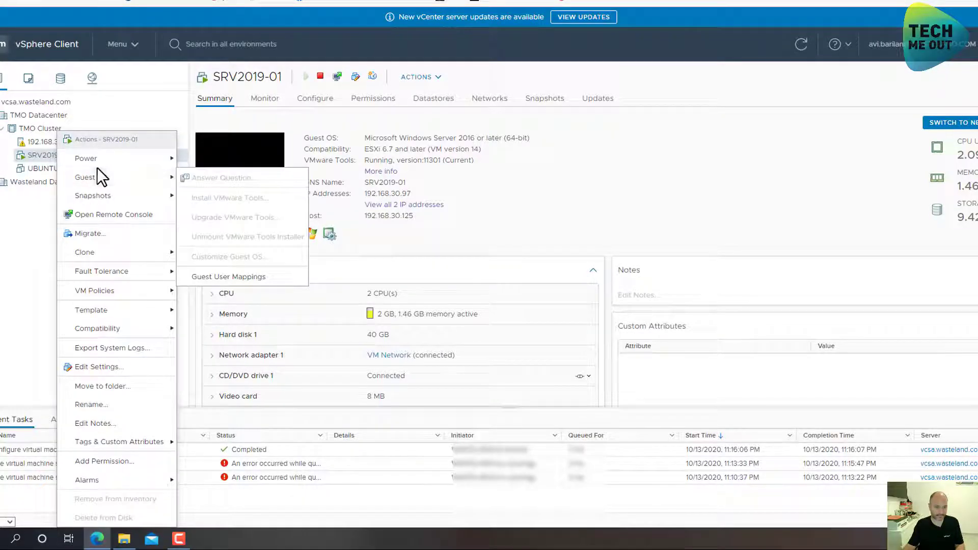
{"action": "mouse_move", "coordinate": [92, 158]}
{"action": "left_click", "coordinate": [224, 277]}
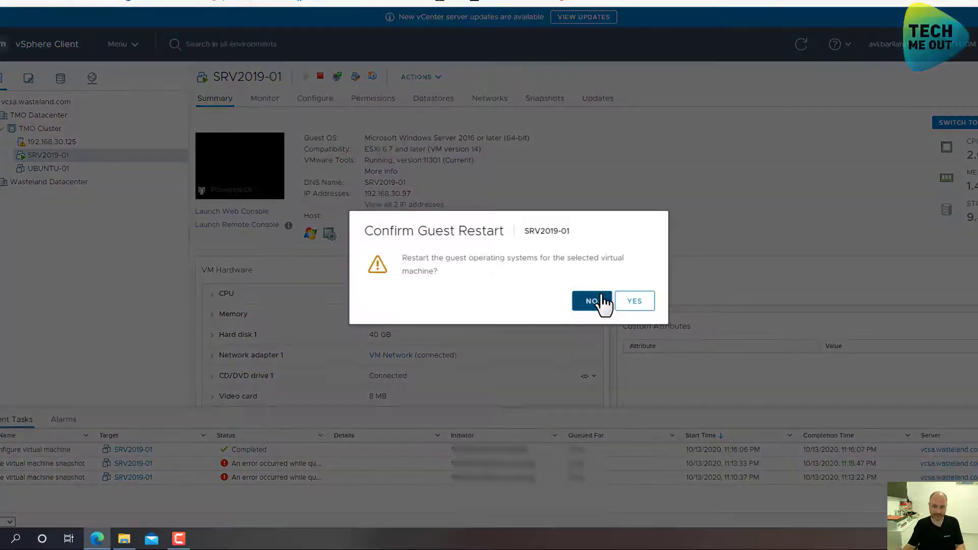
{"action": "left_click", "coordinate": [628, 302]}
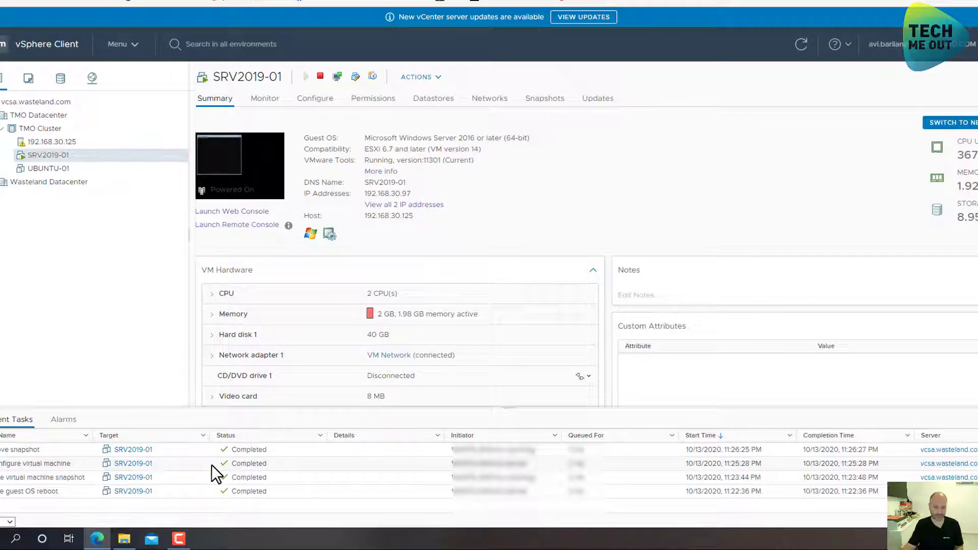
{"action": "left_click", "coordinate": [212, 3]}
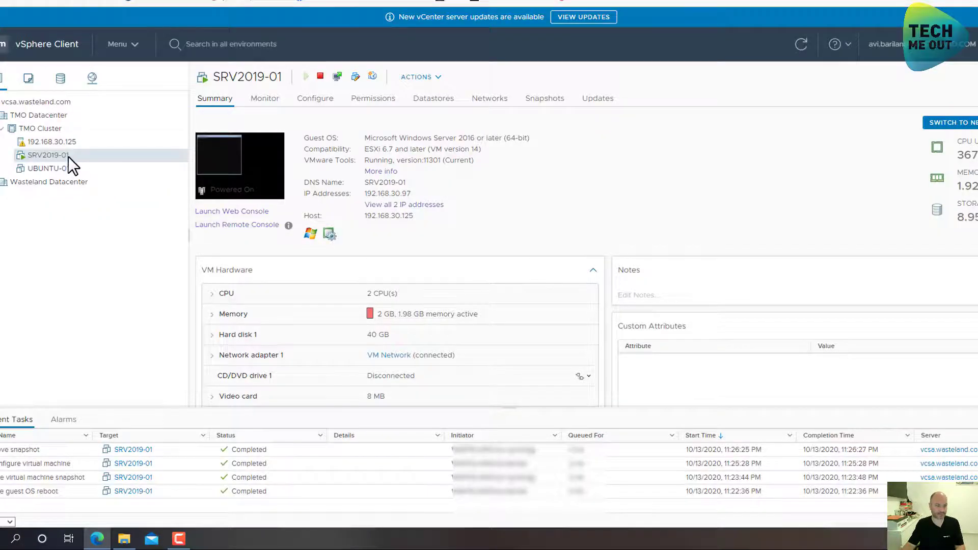
Shut down the guest OS of the SRV2019-01 virtual machine and confirm the shutdown.
{"action": "right_click", "coordinate": [68, 157]}
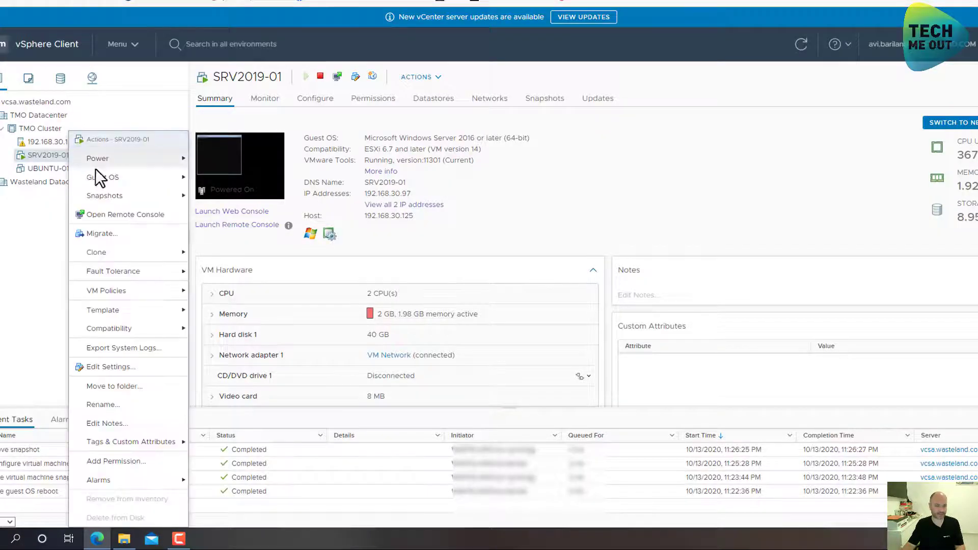
{"action": "mouse_move", "coordinate": [163, 158]}
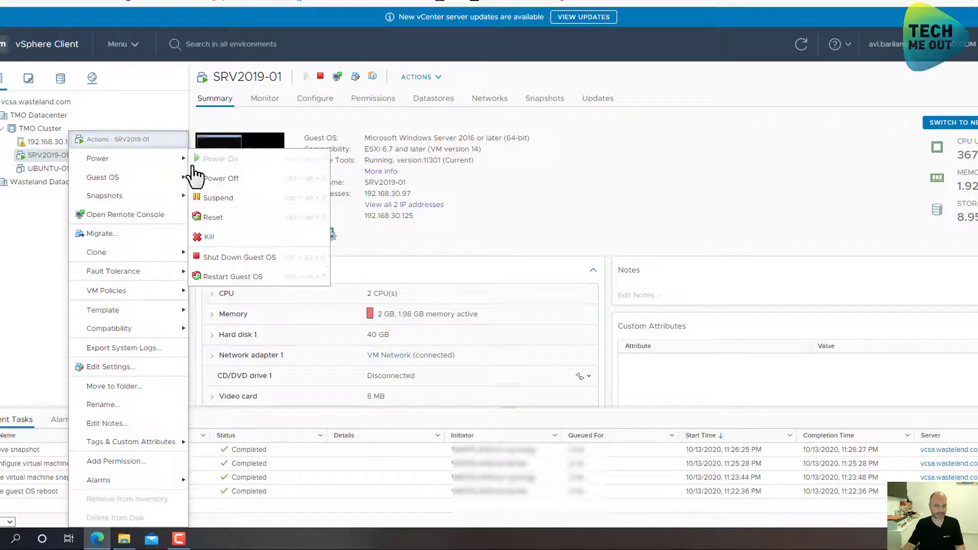
{"action": "left_click", "coordinate": [240, 263]}
{"action": "left_click", "coordinate": [640, 312]}
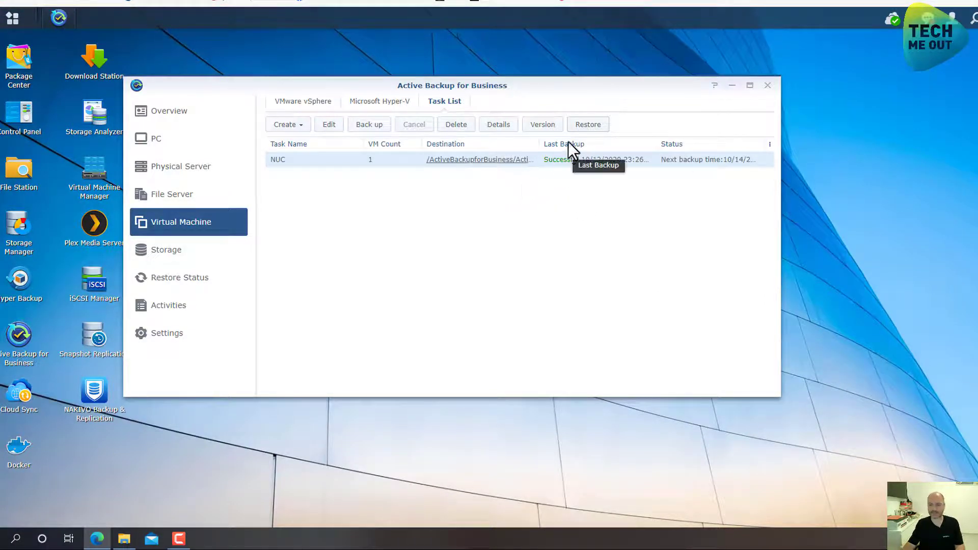
Start a restore of the NUC backup task in Active Backup for Business, with VMware vSphere as the restore platform.
{"action": "left_click", "coordinate": [587, 127]}
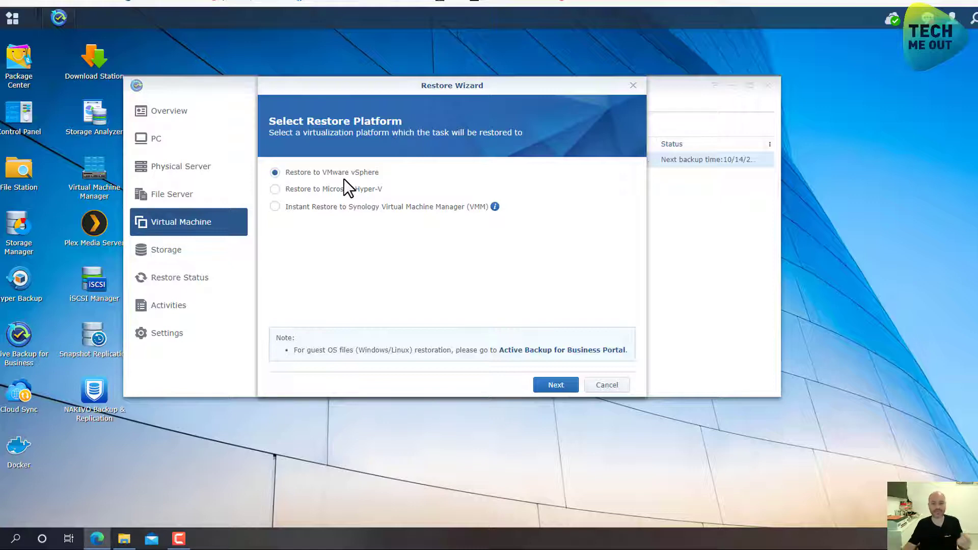
{"action": "left_click", "coordinate": [354, 206]}
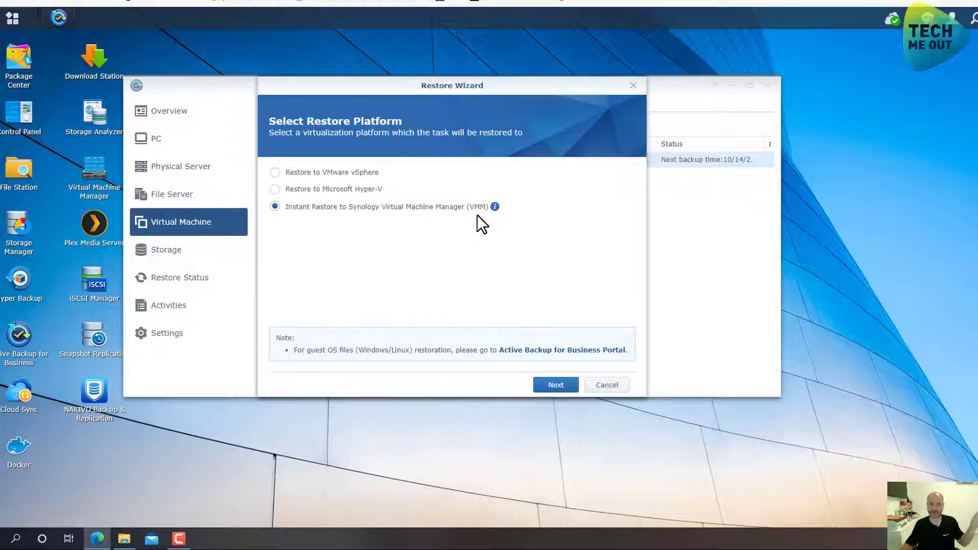
{"action": "left_click", "coordinate": [358, 174]}
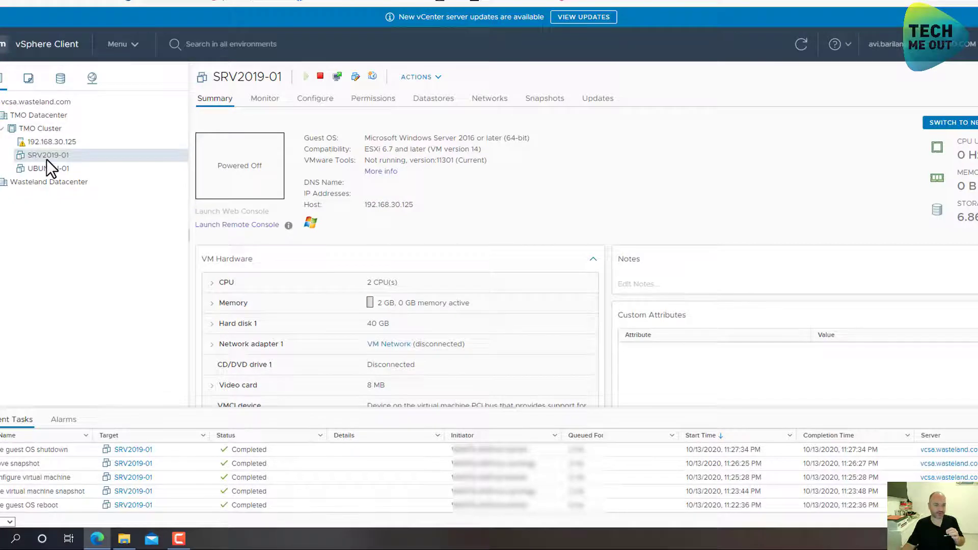
{"action": "right_click", "coordinate": [47, 159]}
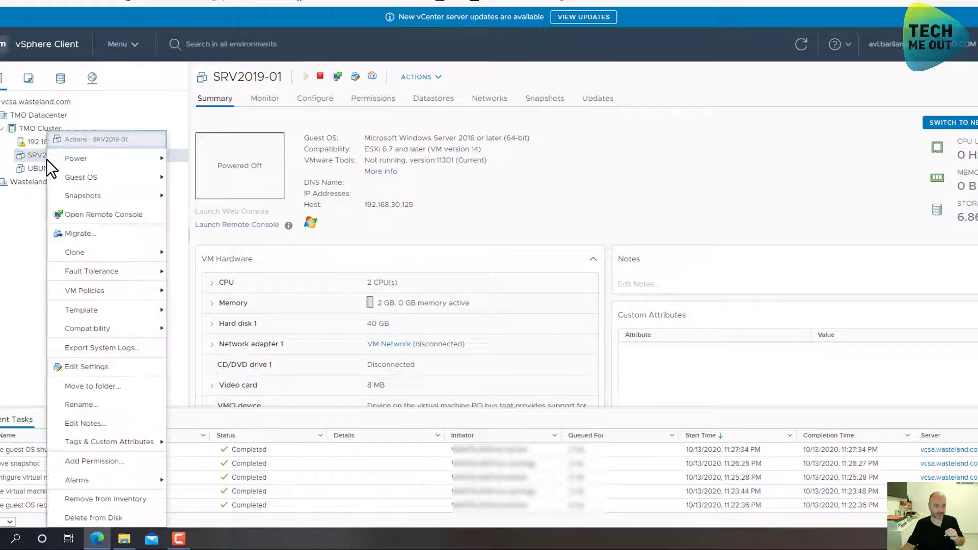
{"action": "left_click", "coordinate": [112, 518]}
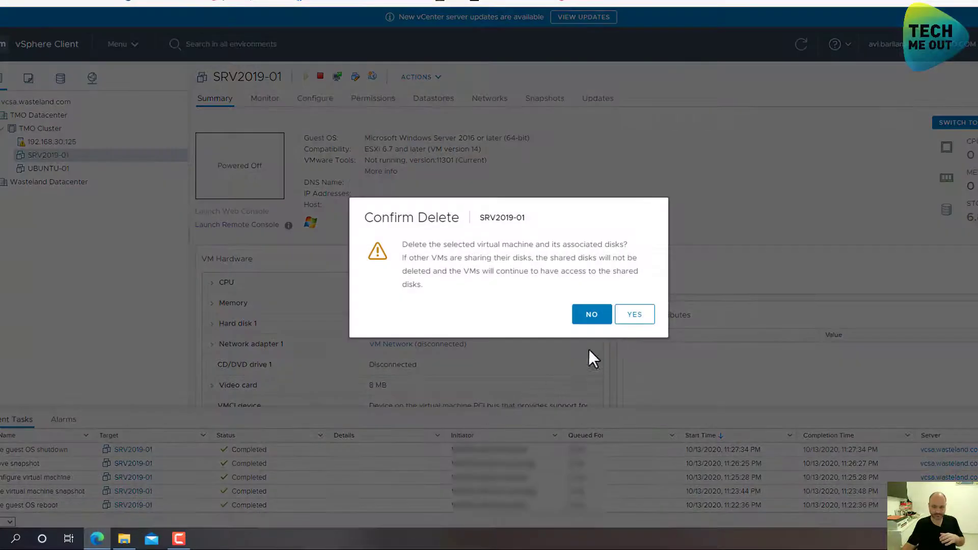
{"action": "left_click", "coordinate": [590, 312]}
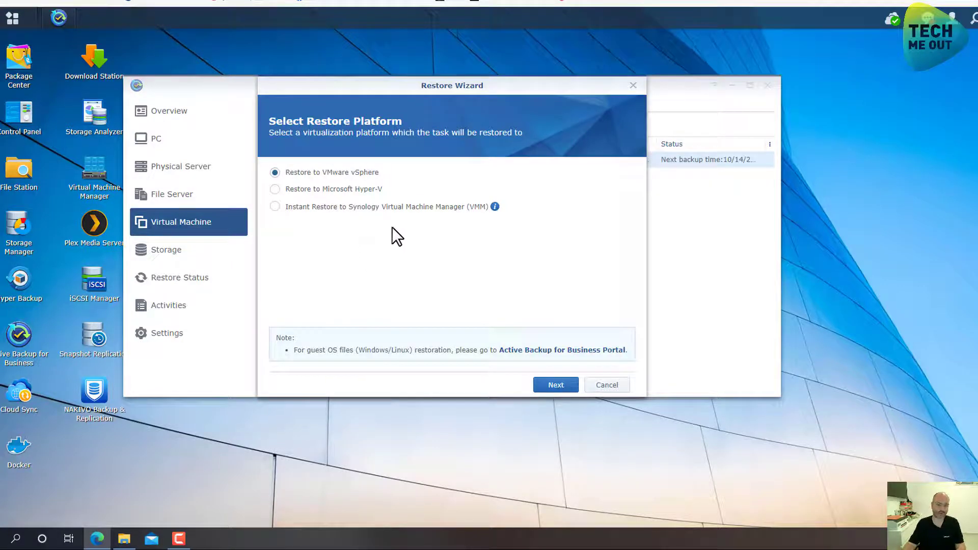
Configure a Full Virtual Machine Restore of SRV2019-01 from the 10/13/2020 23:23:42 restore point to its original location.
{"action": "left_click", "coordinate": [561, 386]}
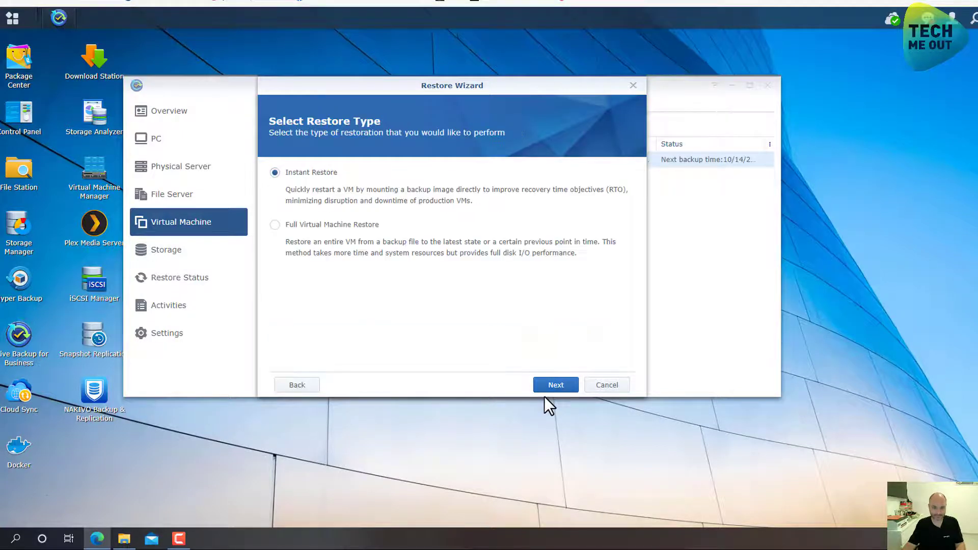
{"action": "left_click", "coordinate": [369, 225]}
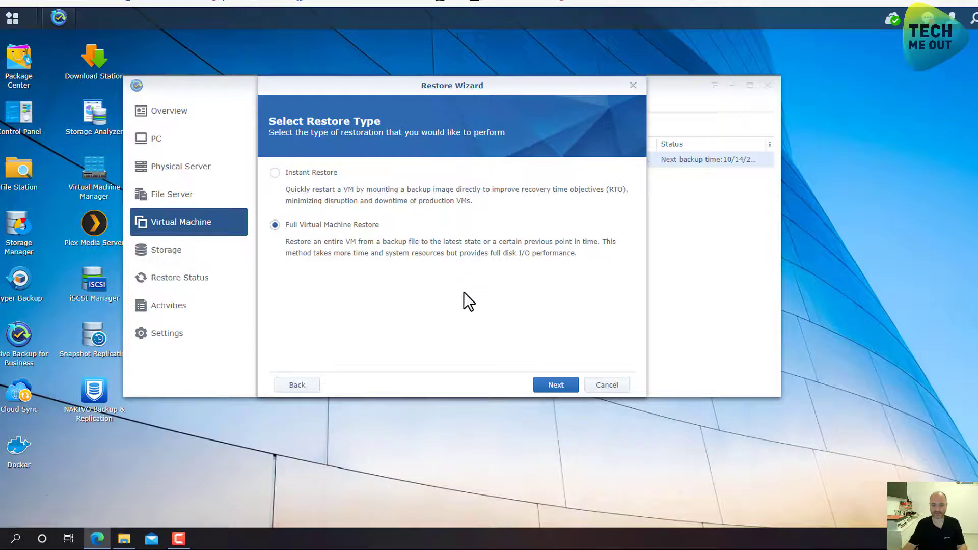
{"action": "left_click", "coordinate": [553, 393]}
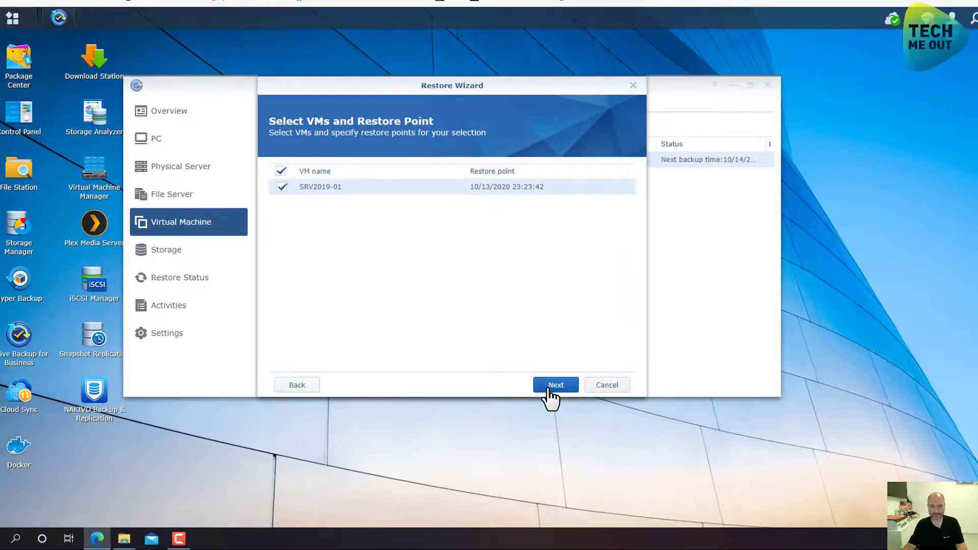
{"action": "left_click", "coordinate": [552, 392]}
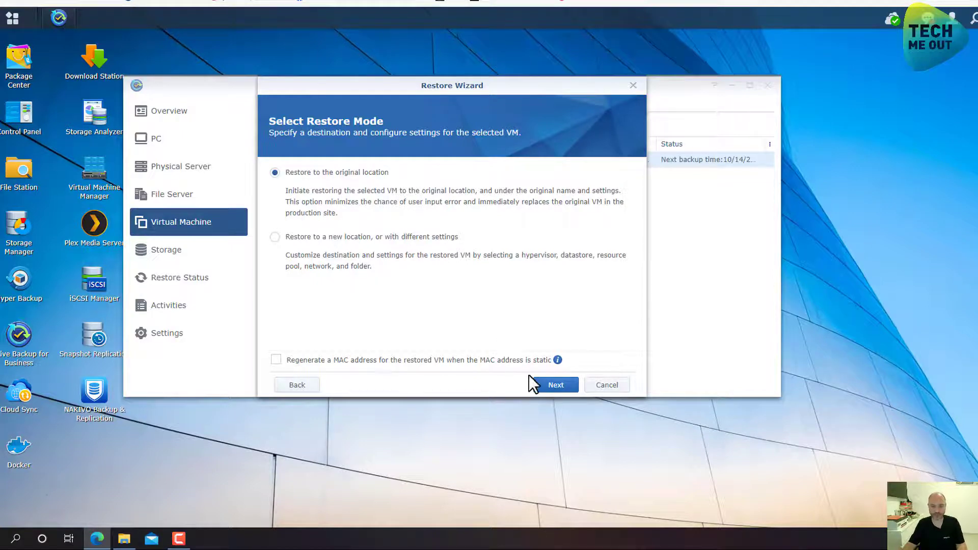
{"action": "left_click", "coordinate": [551, 388]}
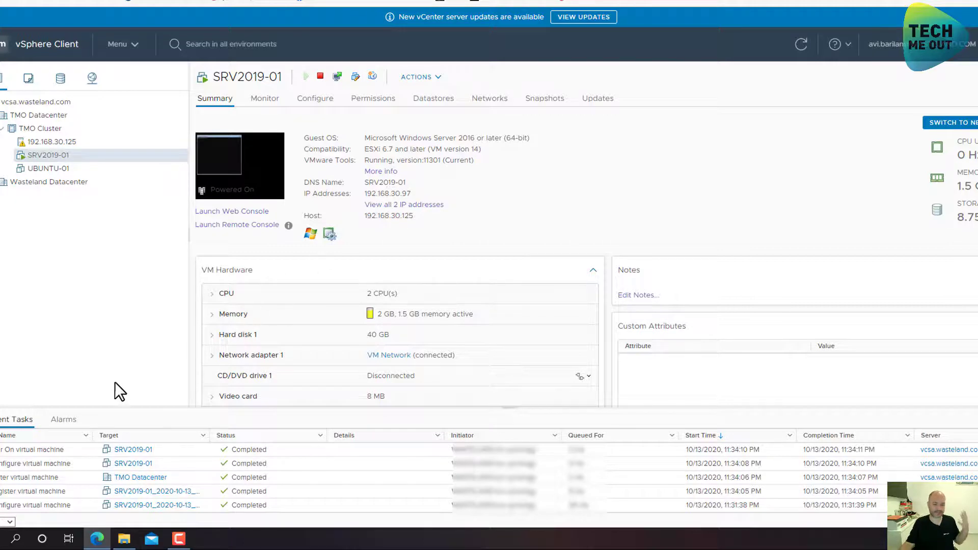
Open Windows PowerShell and ping the restored server at 192.168.30.97, moving the window off the VM summary and stopping the ping.
{"action": "key", "text": "super"}
{"action": "left_click", "coordinate": [173, 321]}
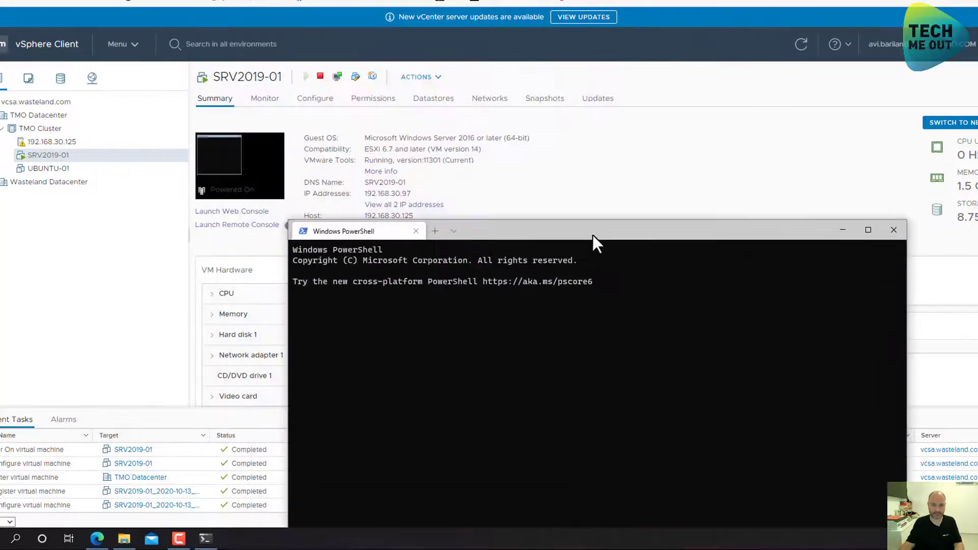
{"action": "left_click_drag", "start_coordinate": [592, 234], "coordinate": [634, 241]}
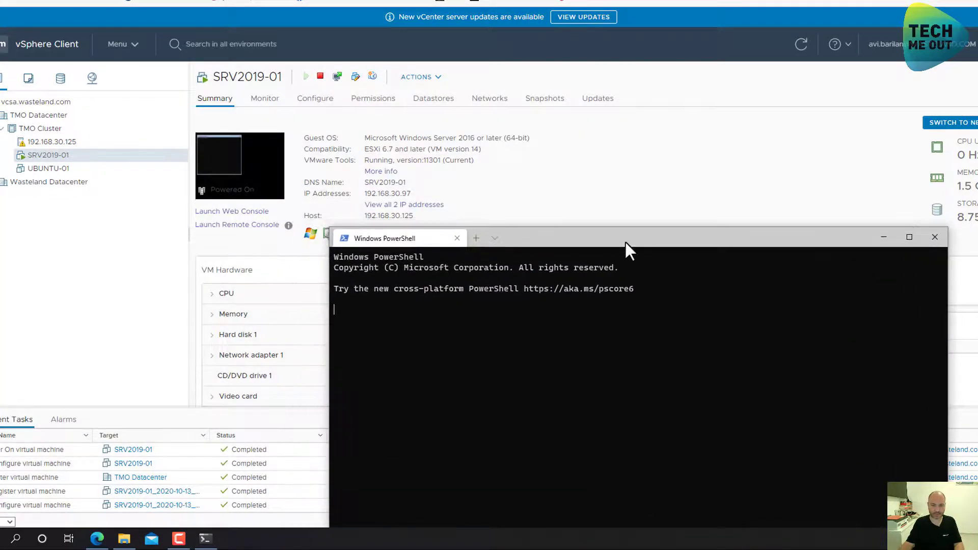
{"action": "type", "text": "ping"}
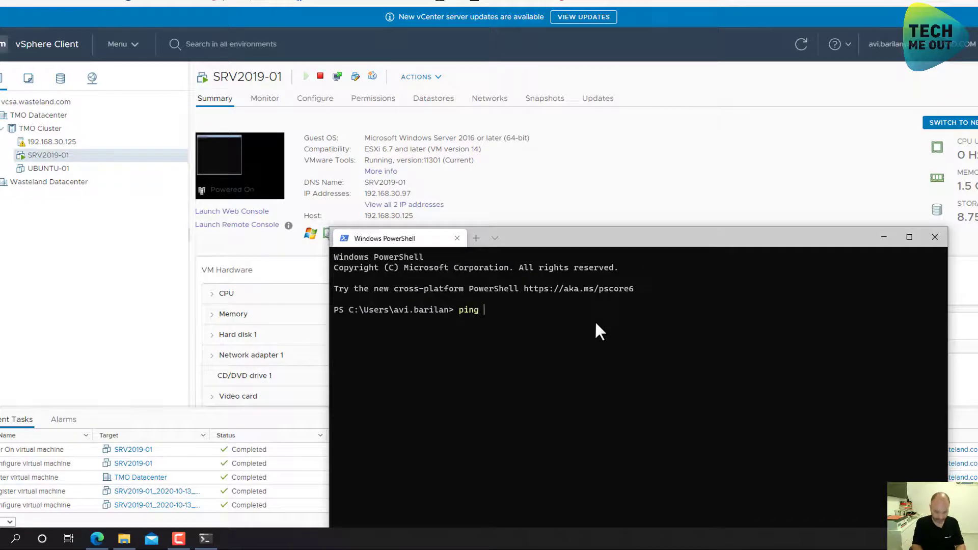
{"action": "type", "text": " 192.168."}
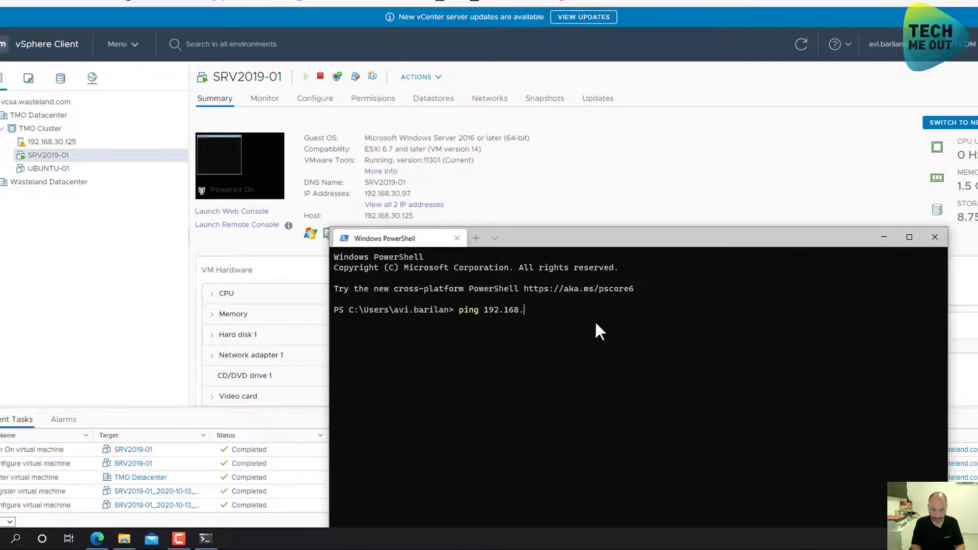
{"action": "type", "text": "30.97"}
{"action": "key", "text": "Return"}
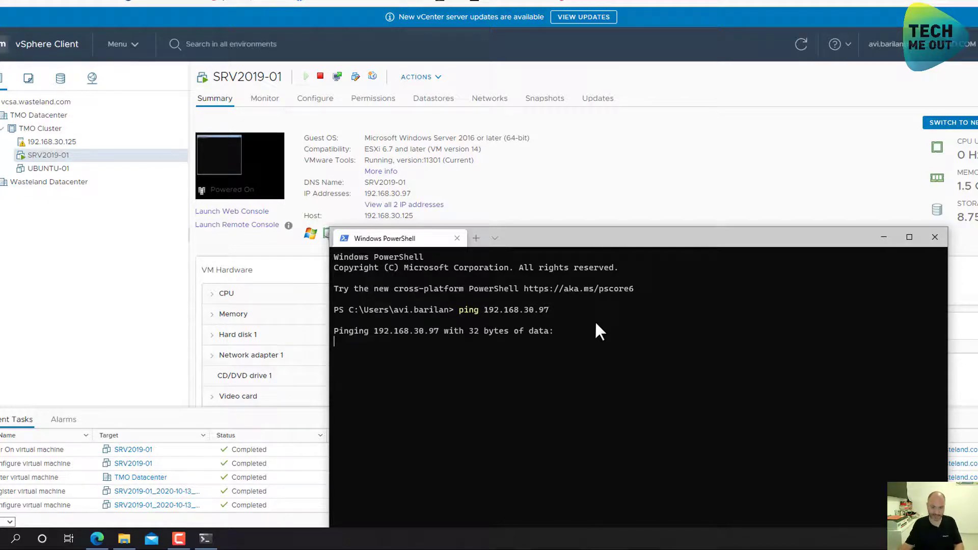
{"action": "left_click_drag", "start_coordinate": [536, 239], "coordinate": [601, 139]}
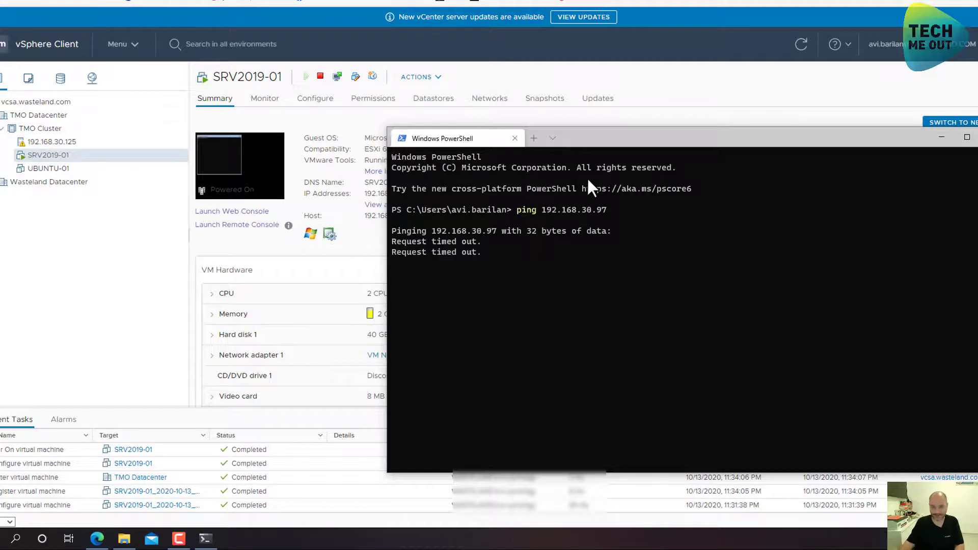
{"action": "key", "text": "ctrl+c"}
Launch the web console of SRV2019-01, unlock the server, and sign in with the Administrator account password.
{"action": "left_click", "coordinate": [243, 212]}
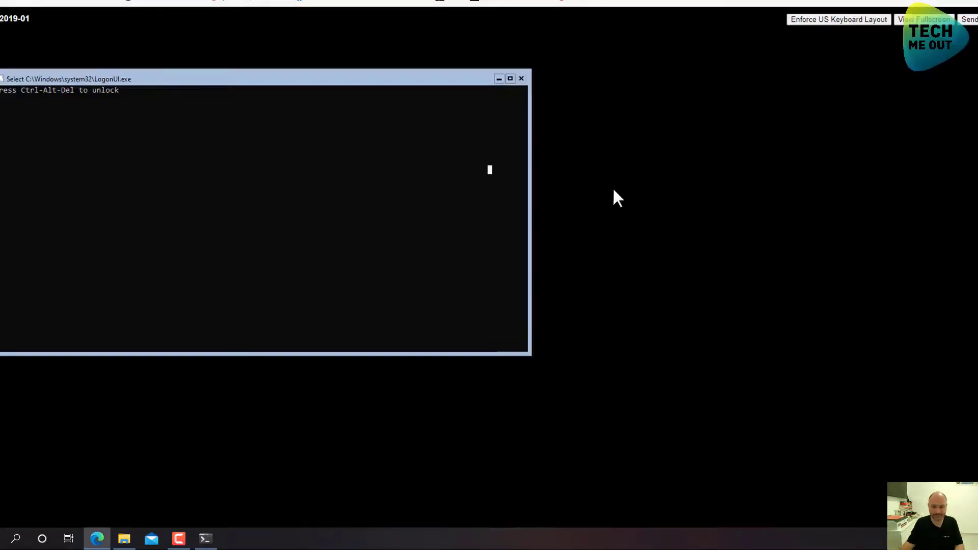
{"action": "key", "text": "ctrl+alt+Delete"}
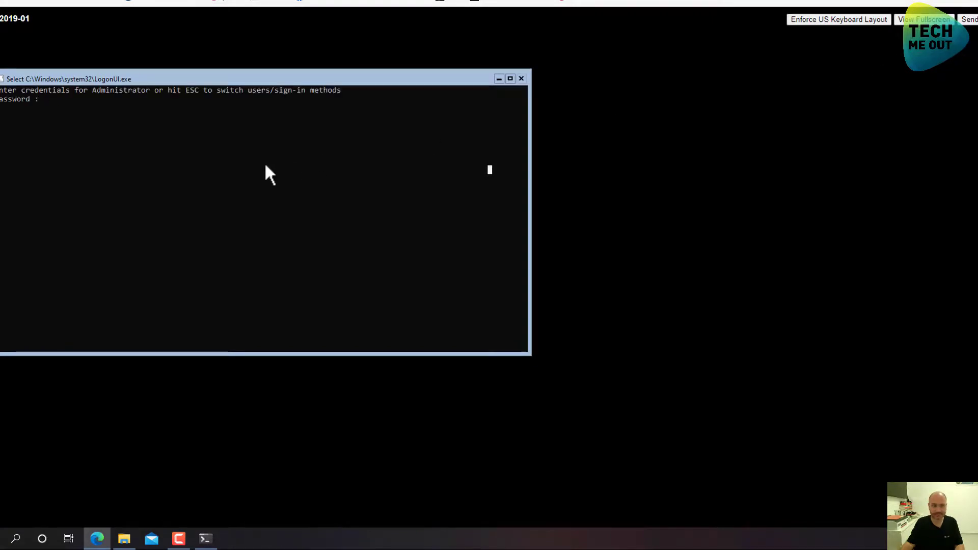
{"action": "type", "text": "*******"}
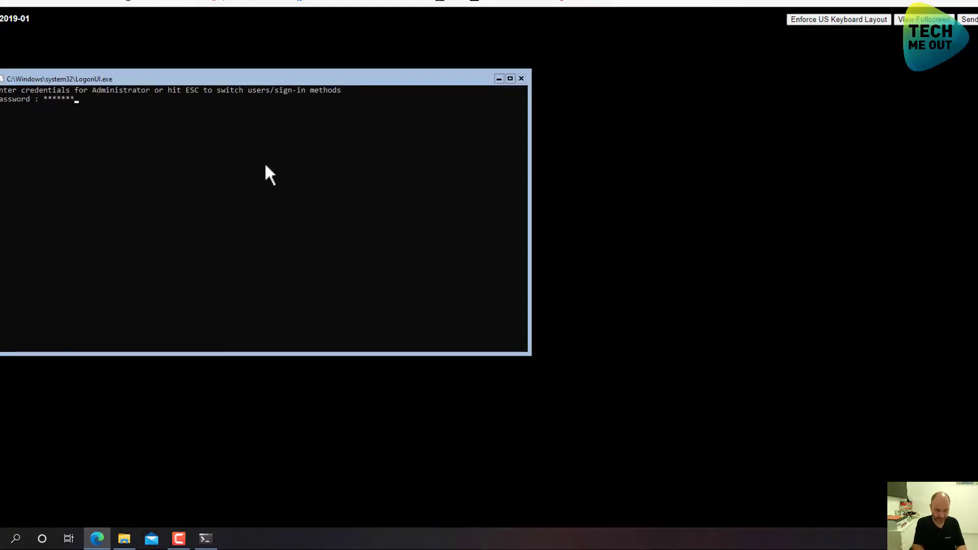
{"action": "key", "text": "Return"}
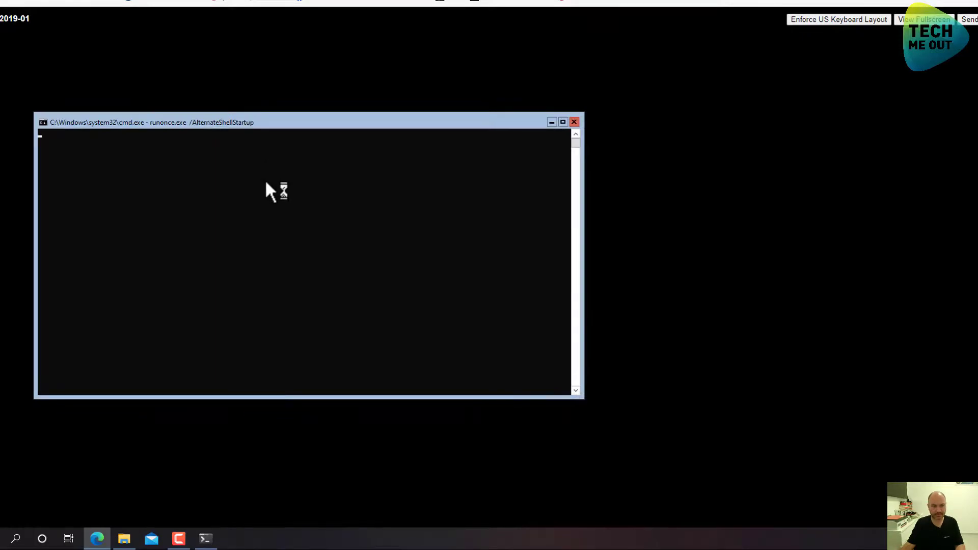
Test the restored server's internet connectivity by running ping 8.8.8.8 in its command prompt.
{"action": "type", "text": "p"}
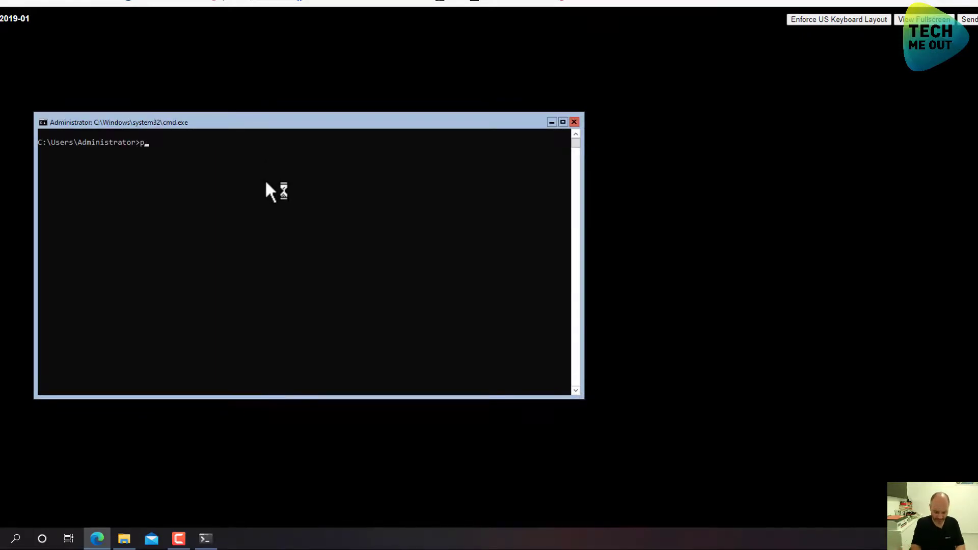
{"action": "type", "text": "ing 8.8.8.8"}
{"action": "key", "text": "Return"}
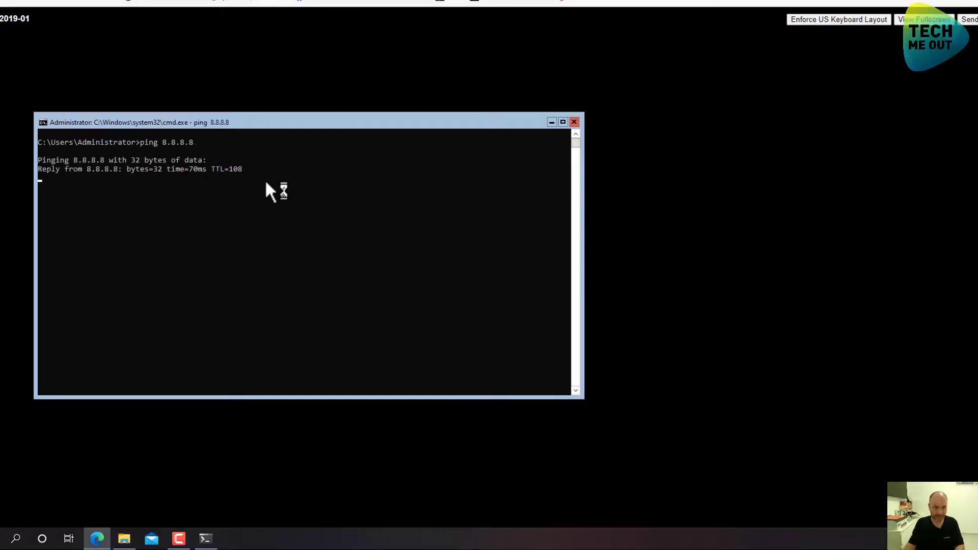